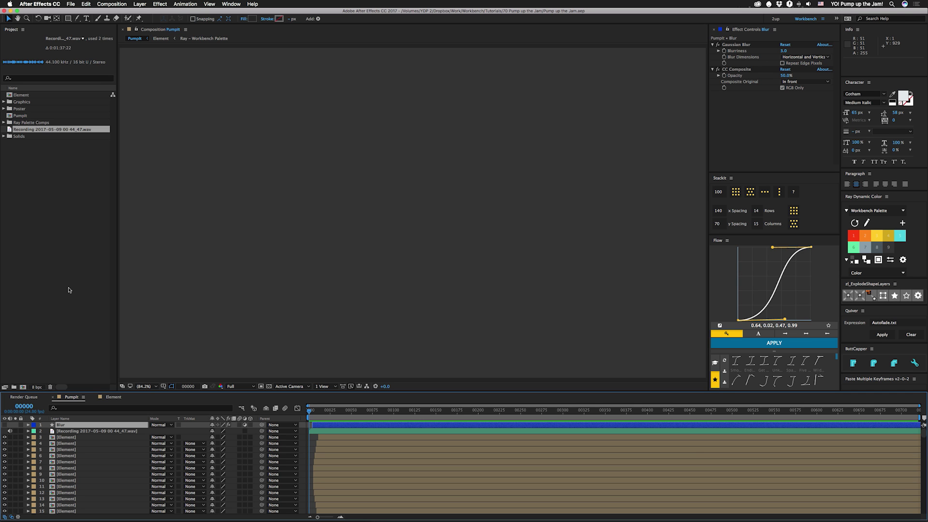
# Preview Pumpit and stop near frame 353, where large crosses frame small central dots
pyautogui.press('space')
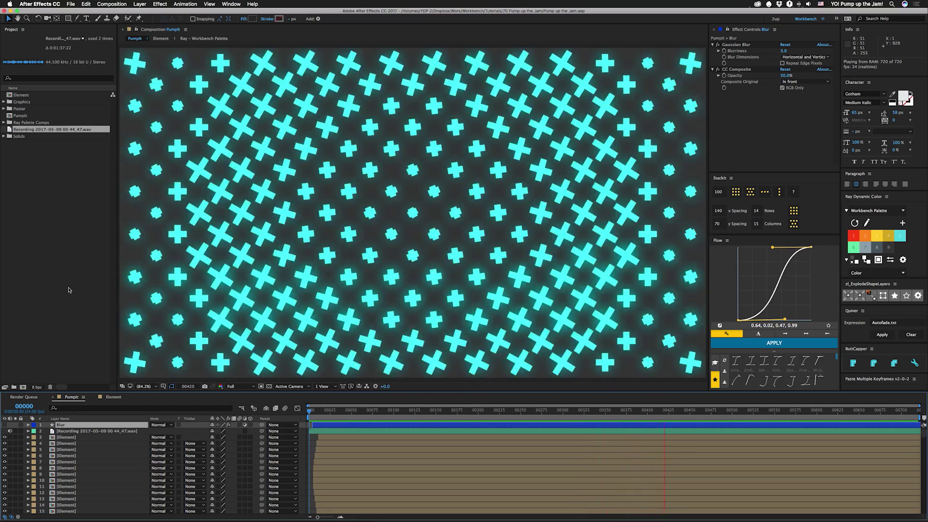
pyautogui.click(541, 412)
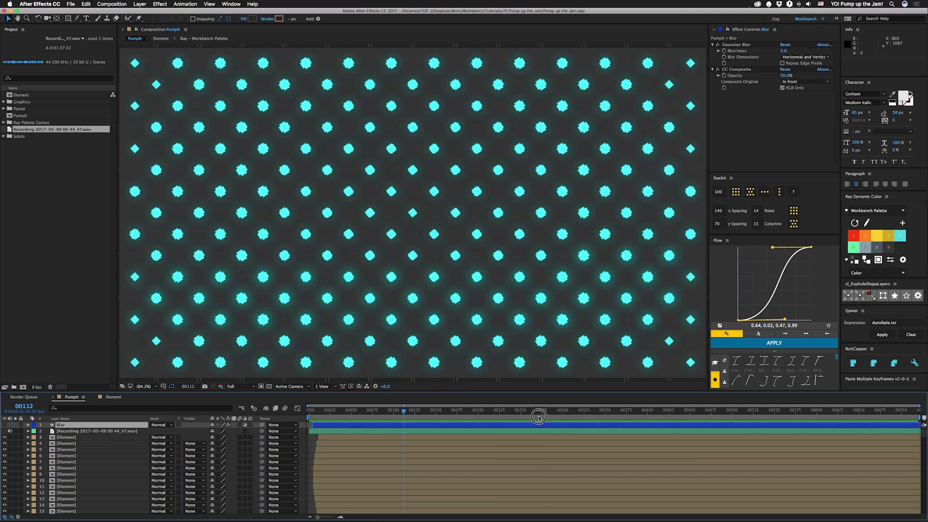
pyautogui.moveTo(613, 416)
pyautogui.mouseDown()
pyautogui.moveTo(632, 415)
pyautogui.moveTo(589, 412)
pyautogui.moveTo(607, 413)
pyautogui.mouseUp()
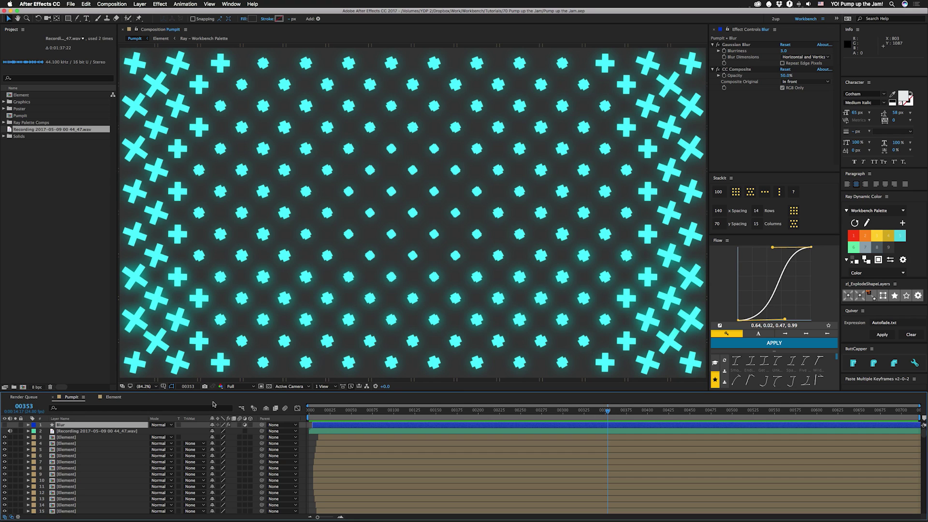
# In the Element comp, hide the Glow layer and expand Shape Layer 1's rectangle path, stroke and fill
pyautogui.click(110, 397)
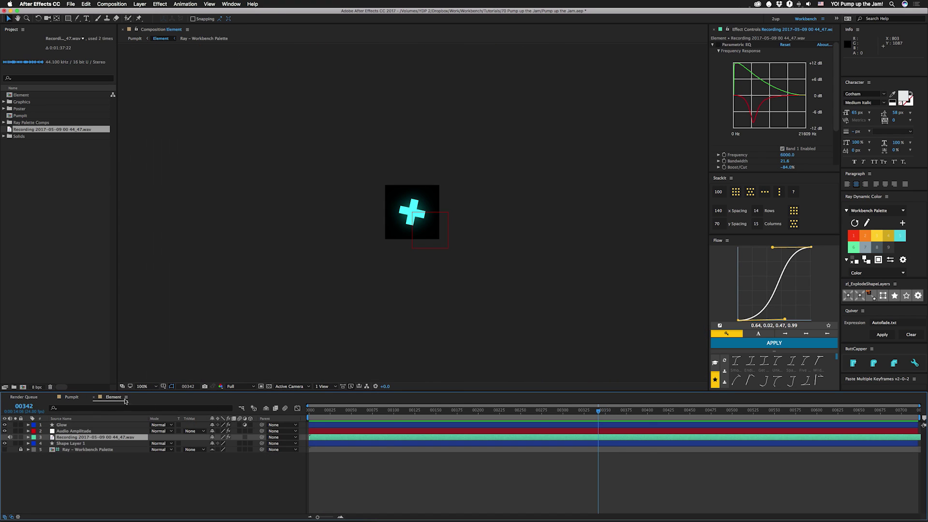
pyautogui.click(5, 425)
pyautogui.click(28, 444)
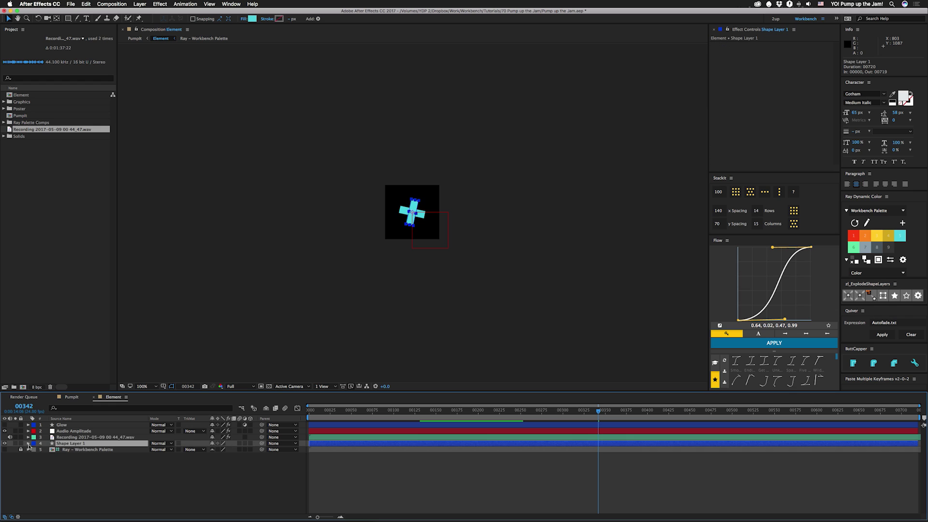
pyautogui.click(28, 444)
pyautogui.click(35, 449)
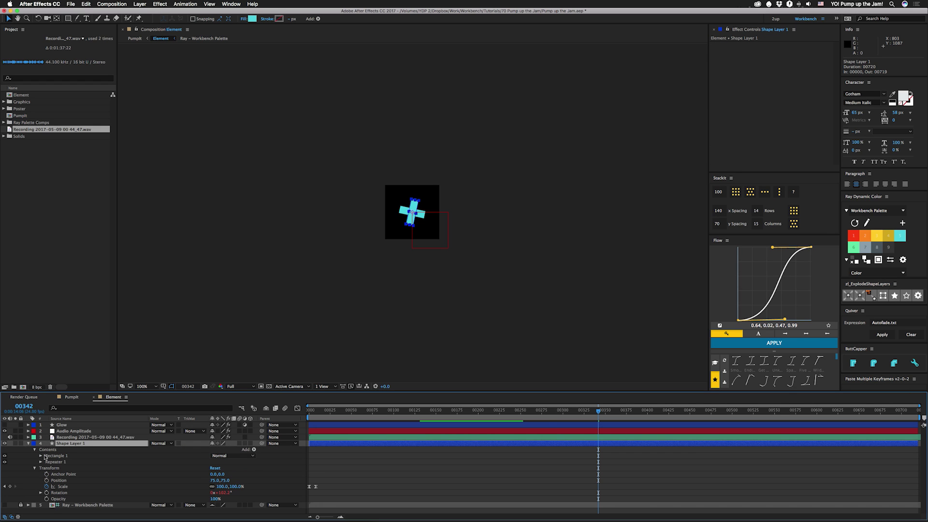
pyautogui.click(41, 456)
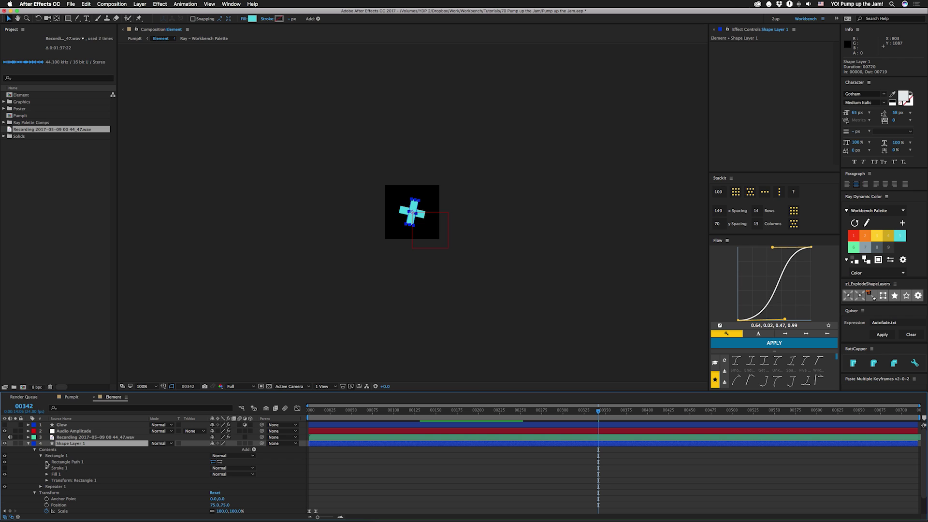
# Reveal the Audio Amplitude channel sliders and open the Recording layer's context menu
pyautogui.click(56, 432)
pyautogui.click(28, 430)
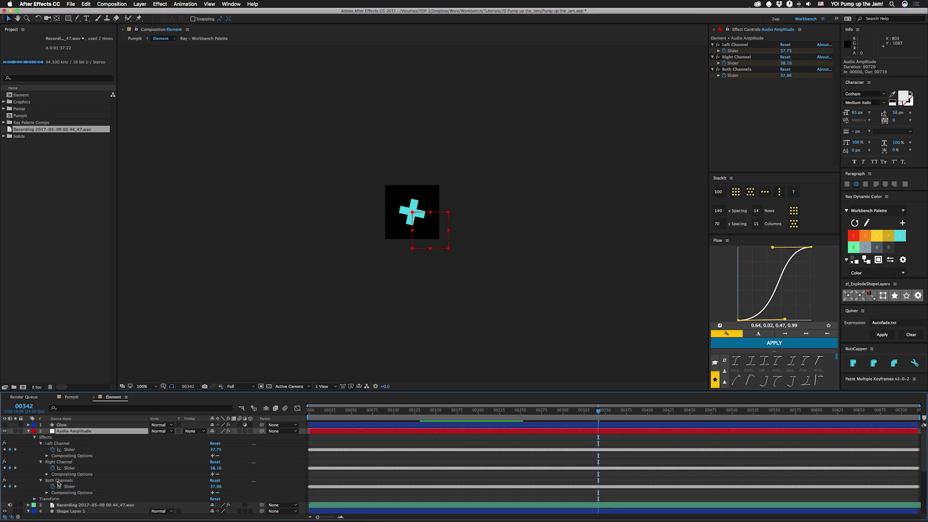
pyautogui.click(81, 506)
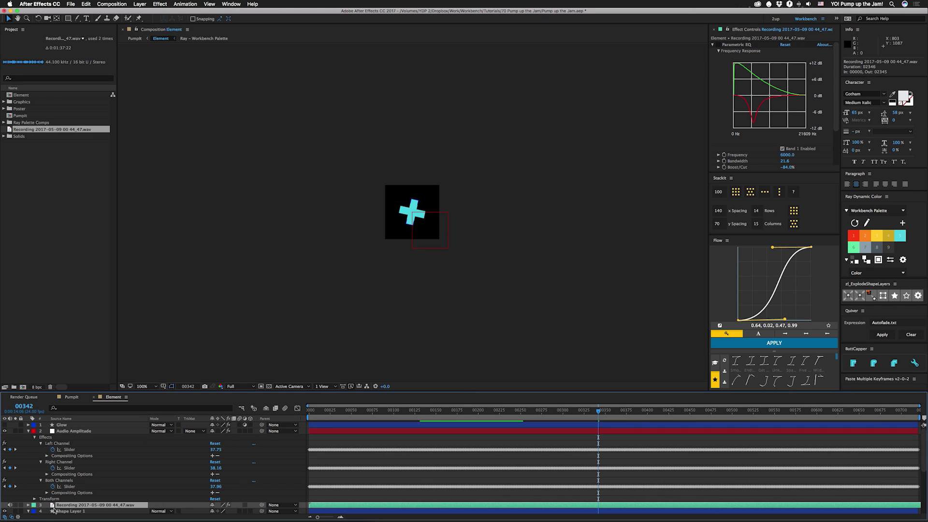
pyautogui.rightClick(66, 506)
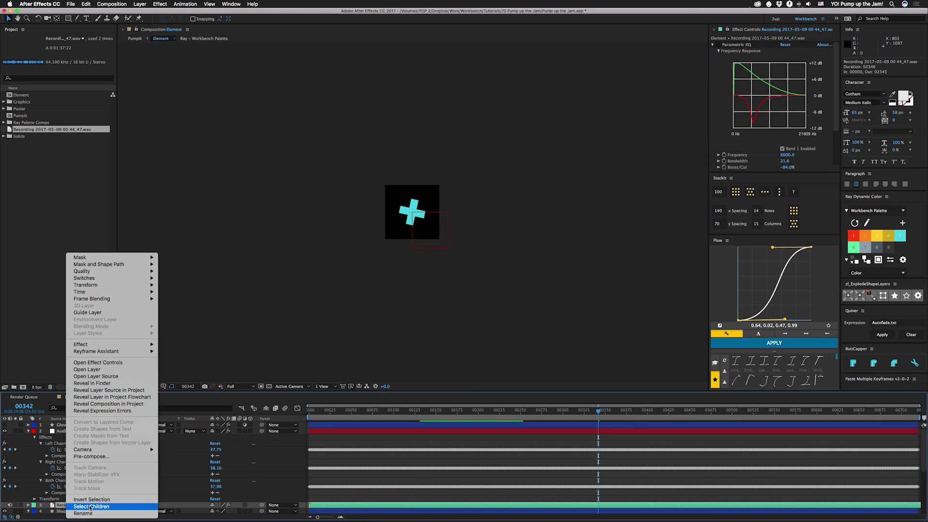
pyautogui.moveTo(113, 351)
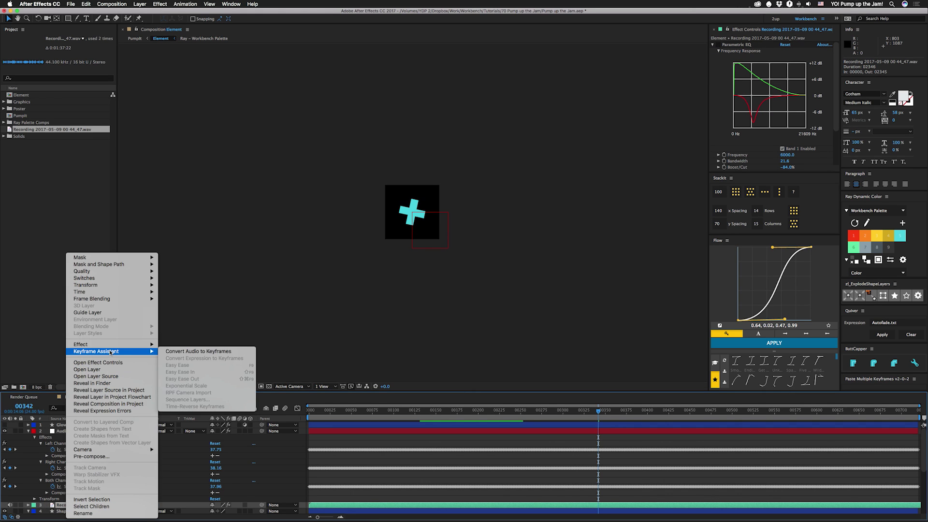
pyautogui.click(232, 353)
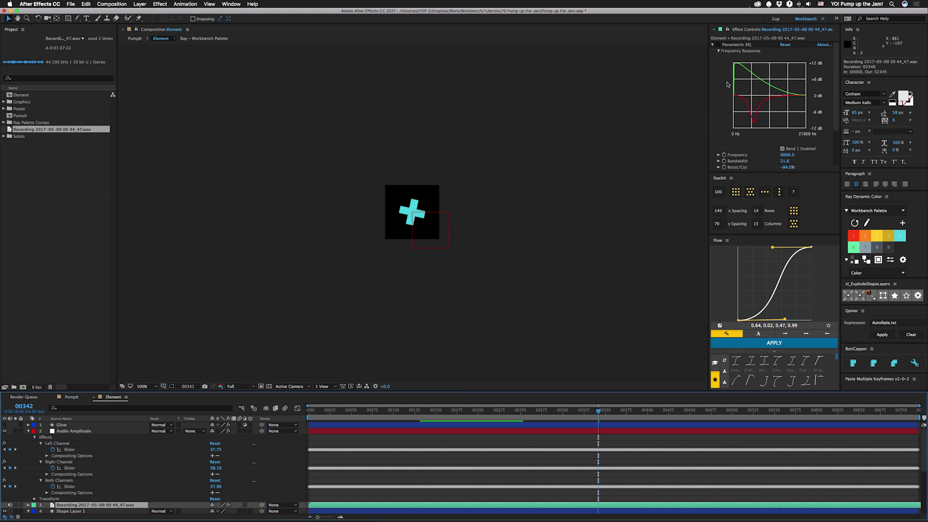
# Convert the recording's audio to keyframes and show the new sliders' keyframes (27.18, 20.43, 23.80)
pyautogui.click(718, 49)
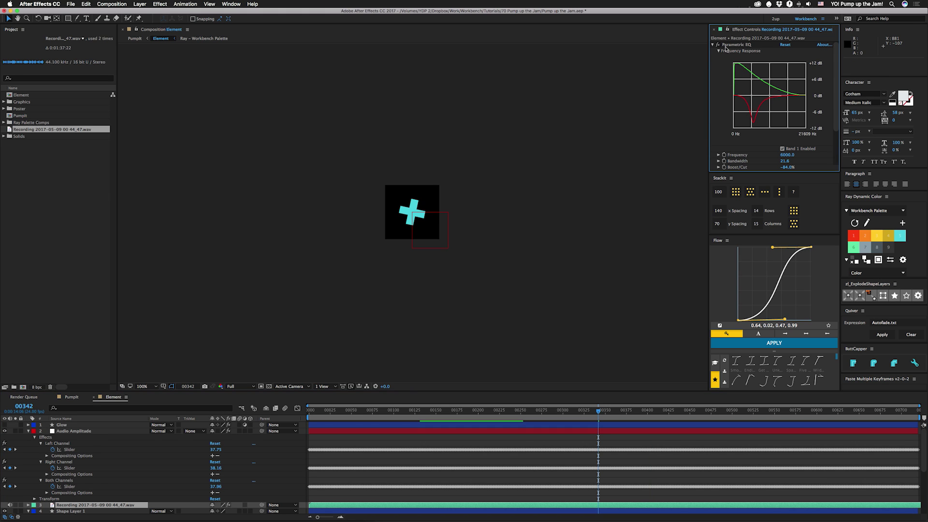
pyautogui.rightClick(111, 505)
pyautogui.moveTo(145, 351)
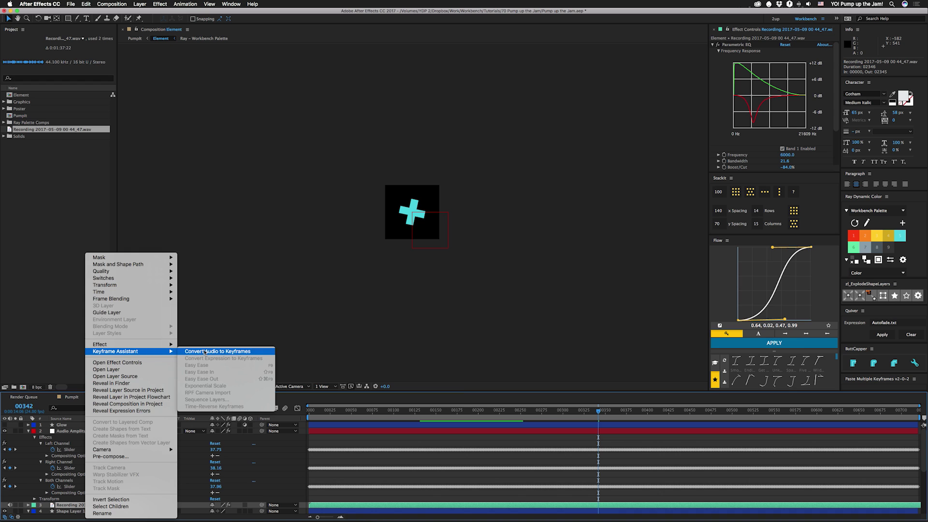
pyautogui.click(204, 351)
pyautogui.click(28, 425)
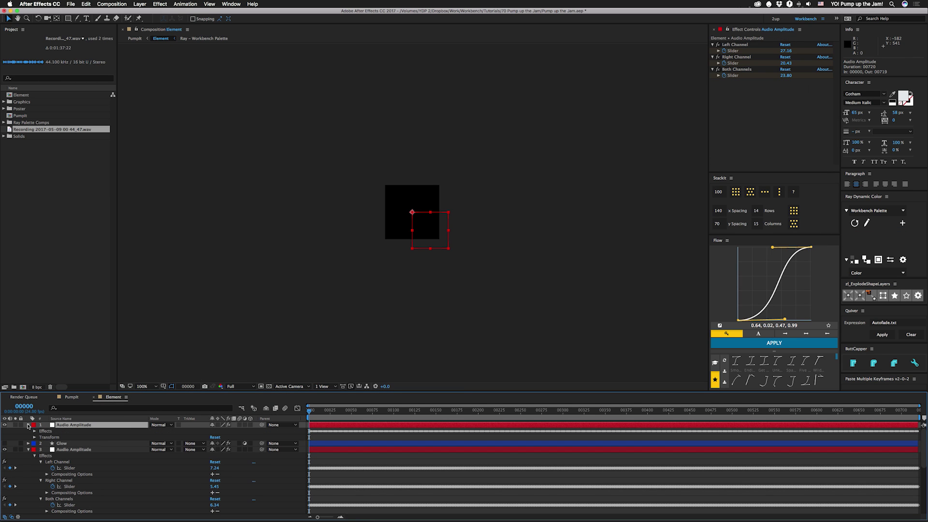
pyautogui.press('u')
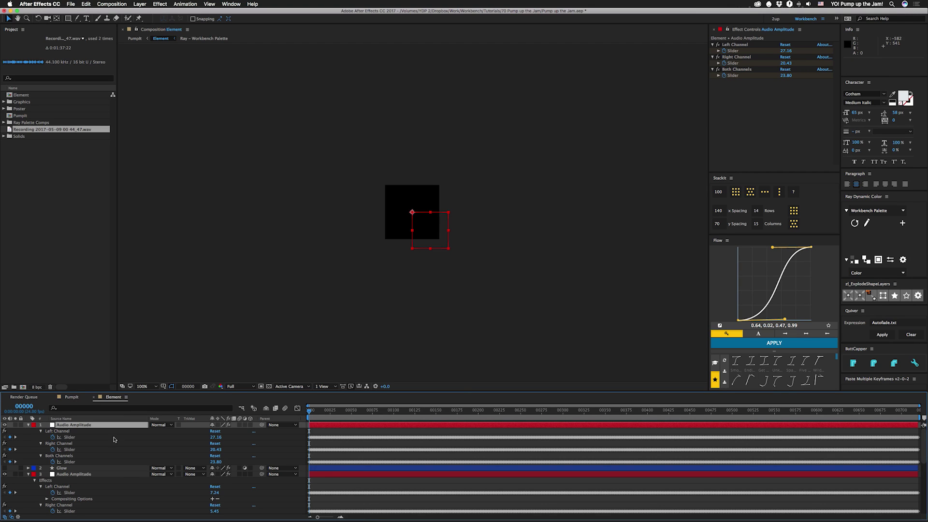
# Undo the duplicate amplitude layer and inspect the Left, Right and Both Channels curves in the Graph Editor
pyautogui.press('super+z')
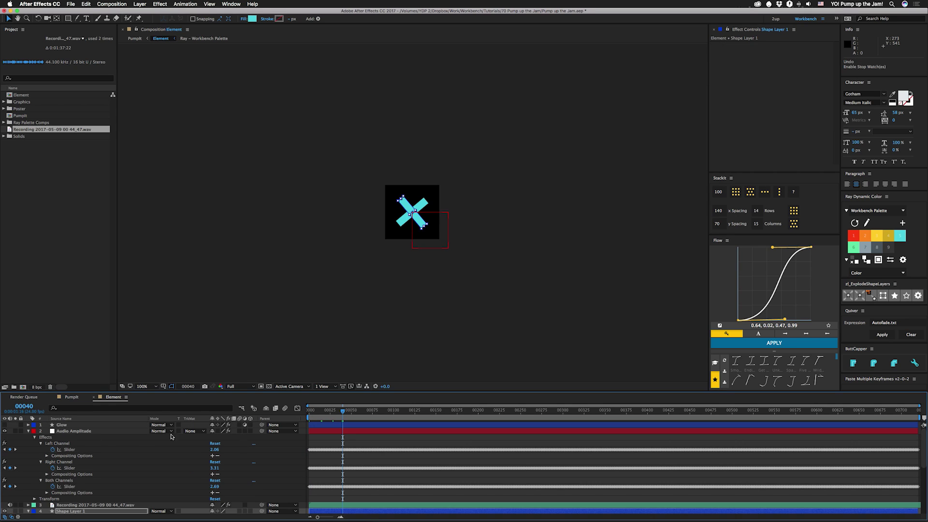
pyautogui.click(297, 409)
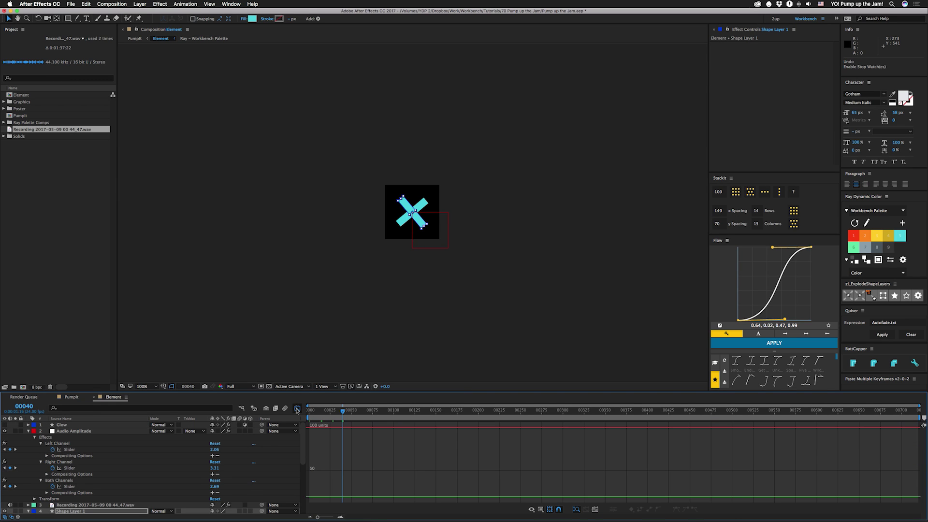
pyautogui.click(60, 451)
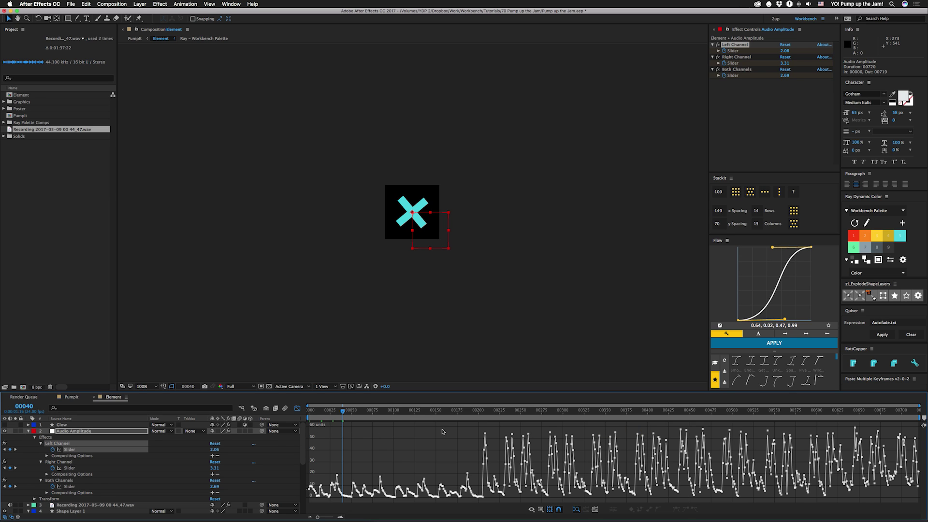
pyautogui.moveTo(854, 430)
pyautogui.click(72, 467)
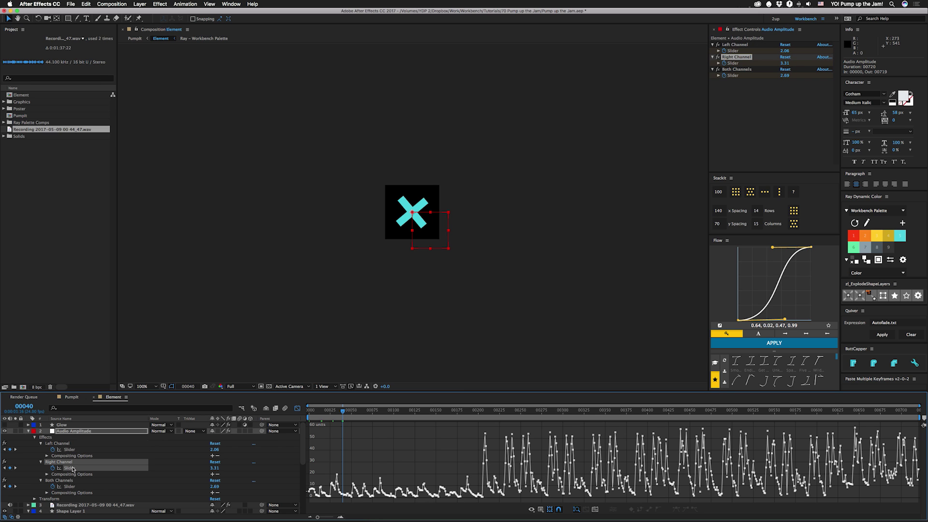
pyautogui.click(71, 486)
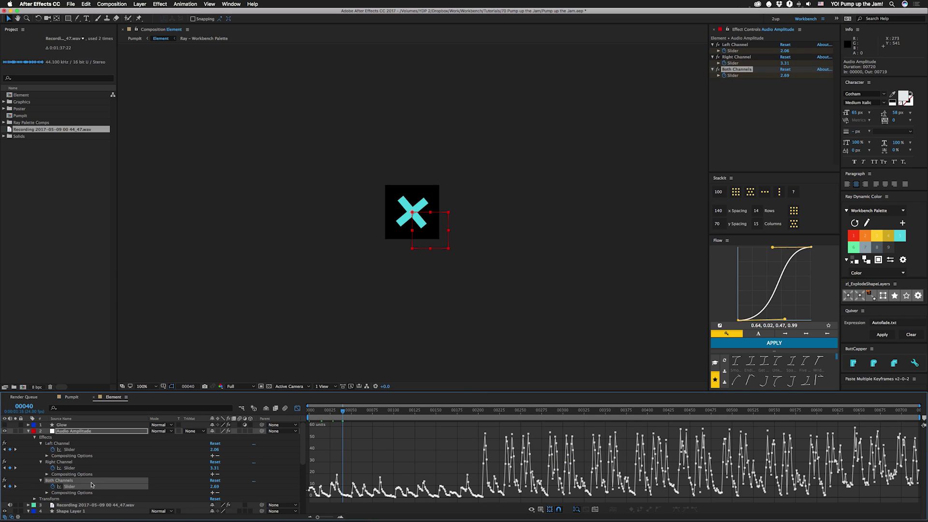
pyautogui.click(297, 408)
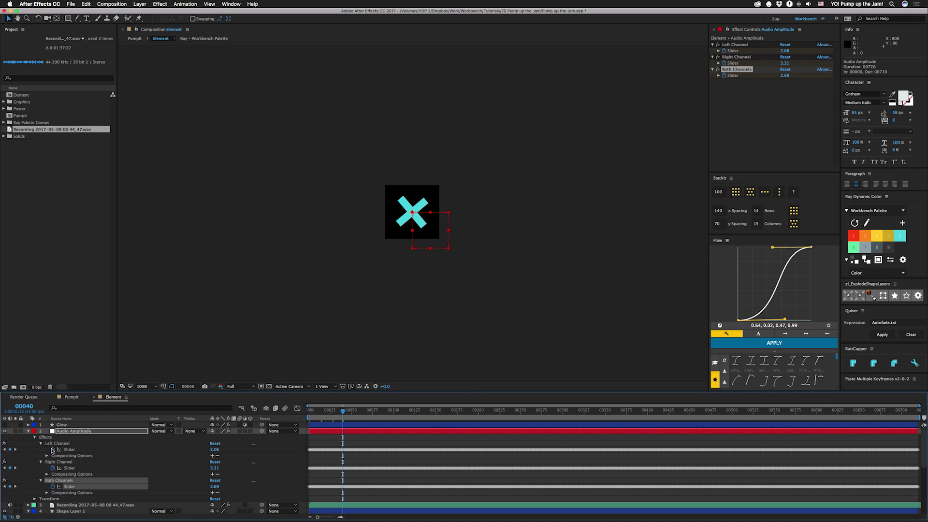
pyautogui.click(70, 450)
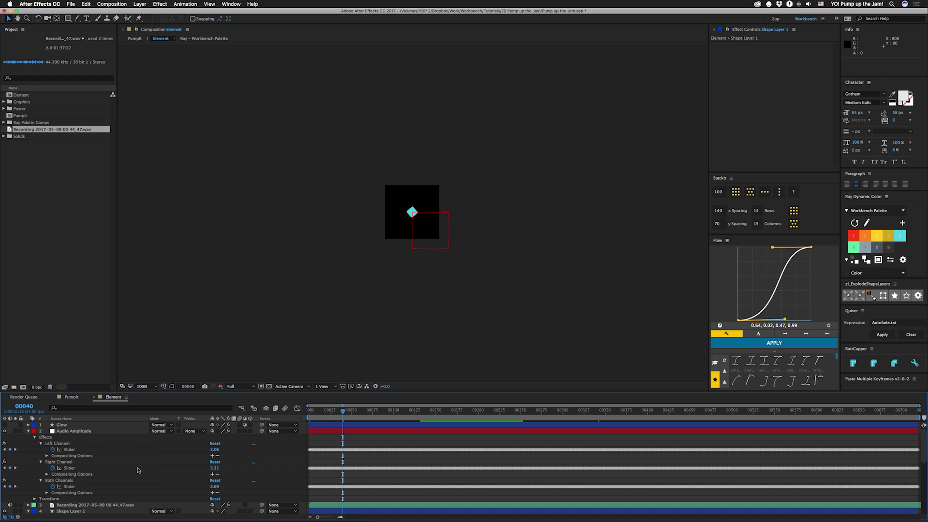
# Rewrite the Size expression so amp links to the Left Channel slider, divided by 60
pyautogui.click(41, 461)
pyautogui.click(41, 468)
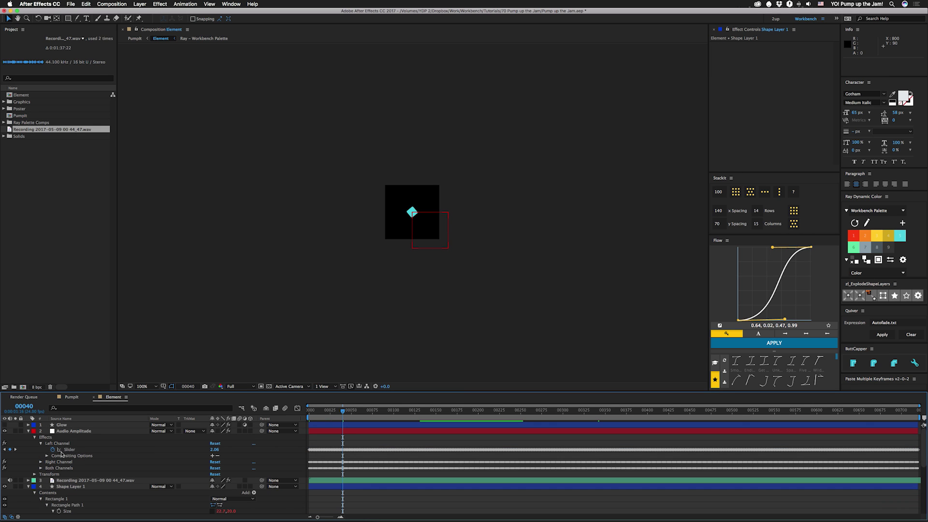
pyautogui.scroll(-2, 117, 473)
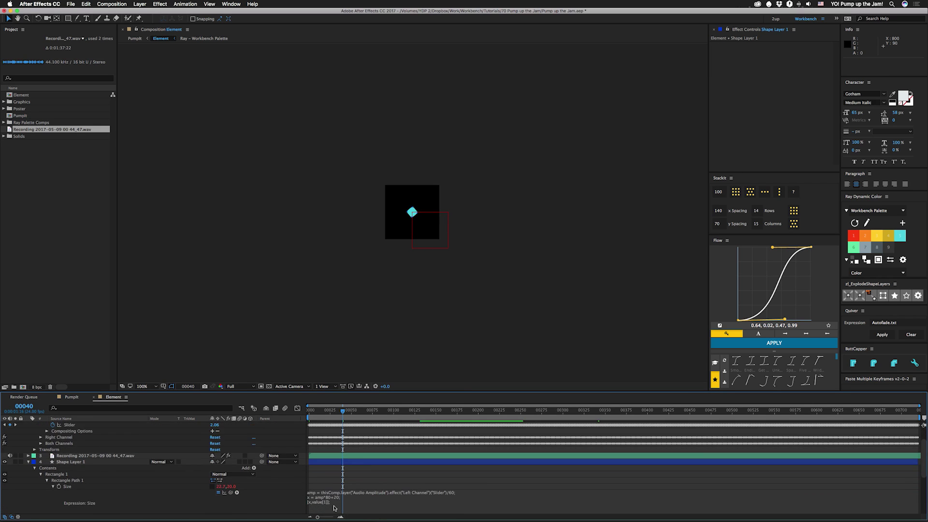
pyautogui.scroll(-2, 328, 500)
pyautogui.write('amp = thisComp.layer("Audio Amplitude").effect("Left Channel")("Slider")/60; x = amp*80+20; [x,value[1]];')
pyautogui.press('BackSpace')
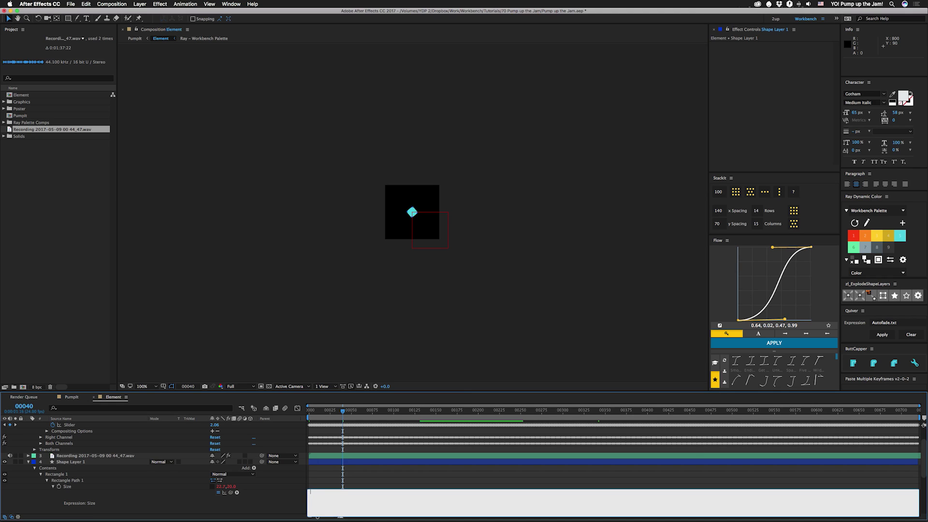
pyautogui.write('amp =')
pyautogui.moveTo(230, 492); pyautogui.dragTo(69, 430)
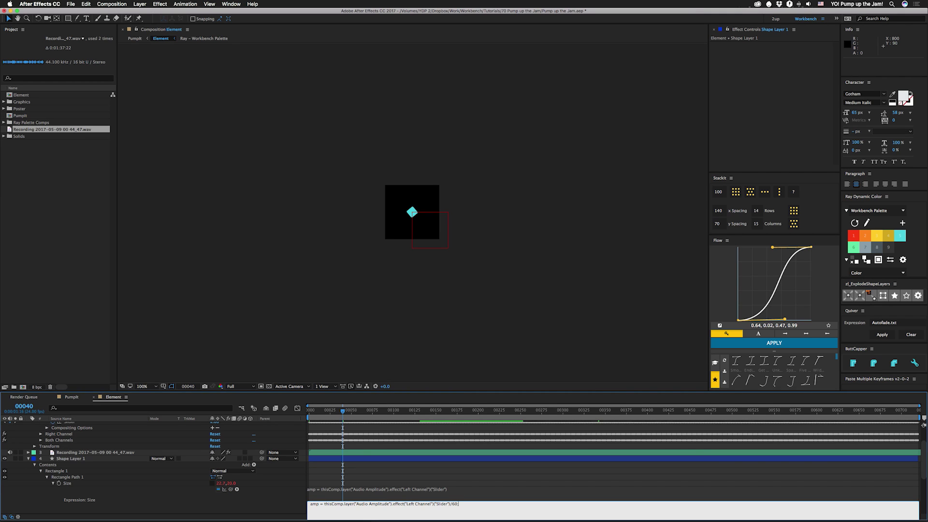
pyautogui.write('/60;')
pyautogui.press('KP_Enter')
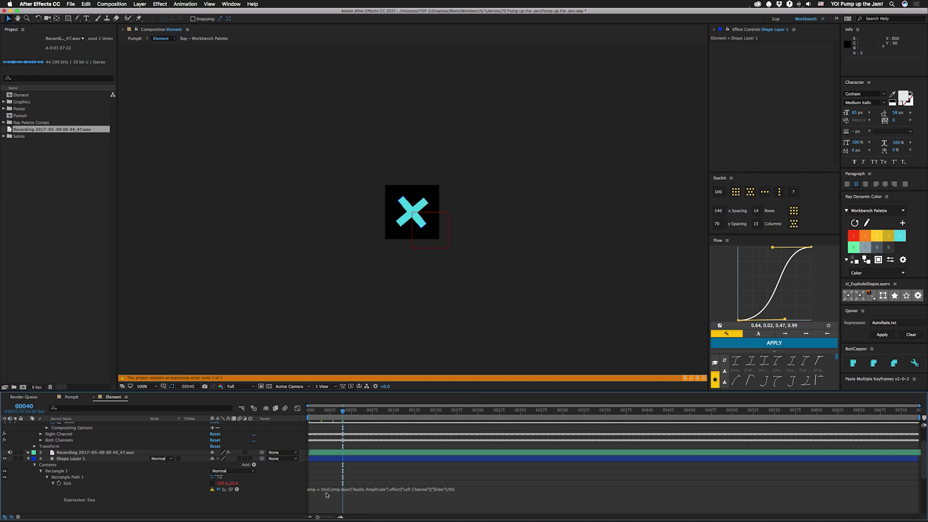
# Add the line x = amp*100 to the Size expression and scrub to preview the pulsing
pyautogui.scroll(-3, 397, 496)
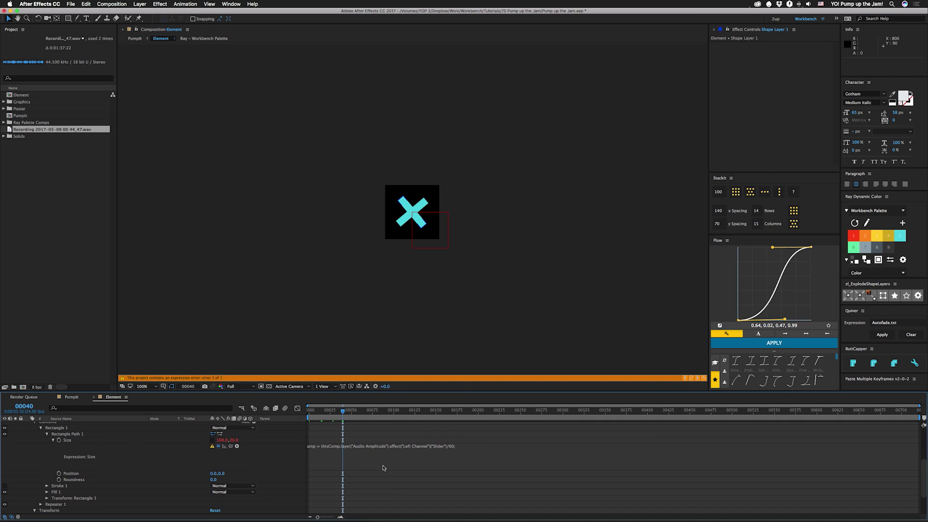
pyautogui.click(396, 450)
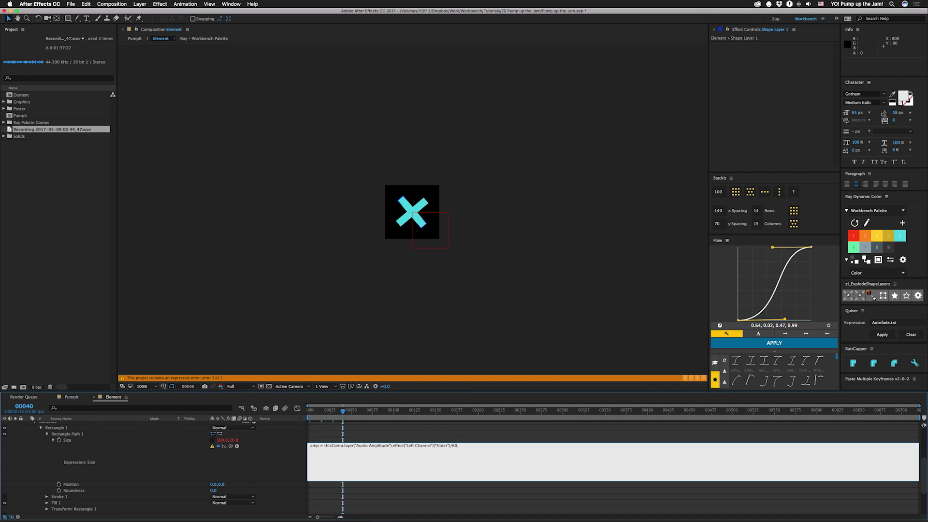
pyautogui.write('x = amp*100;')
pyautogui.press('Return')
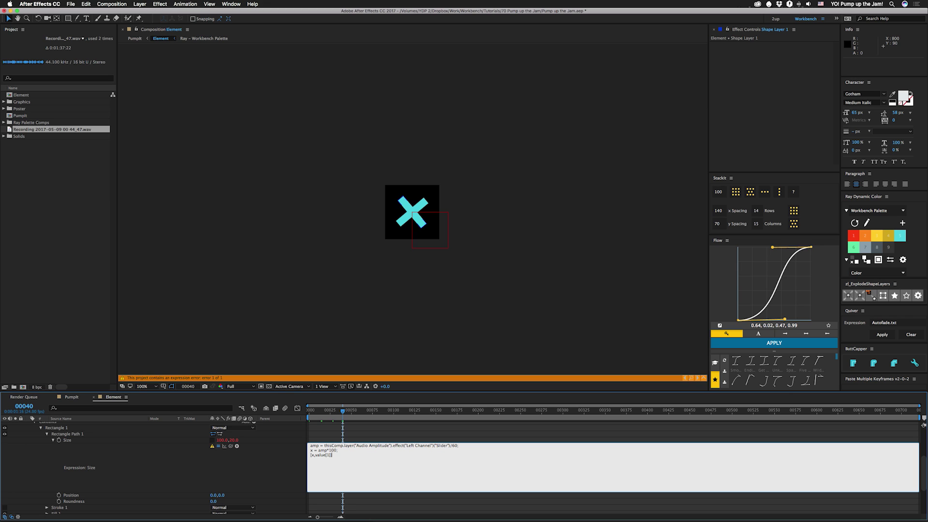
pyautogui.press('KP_Enter')
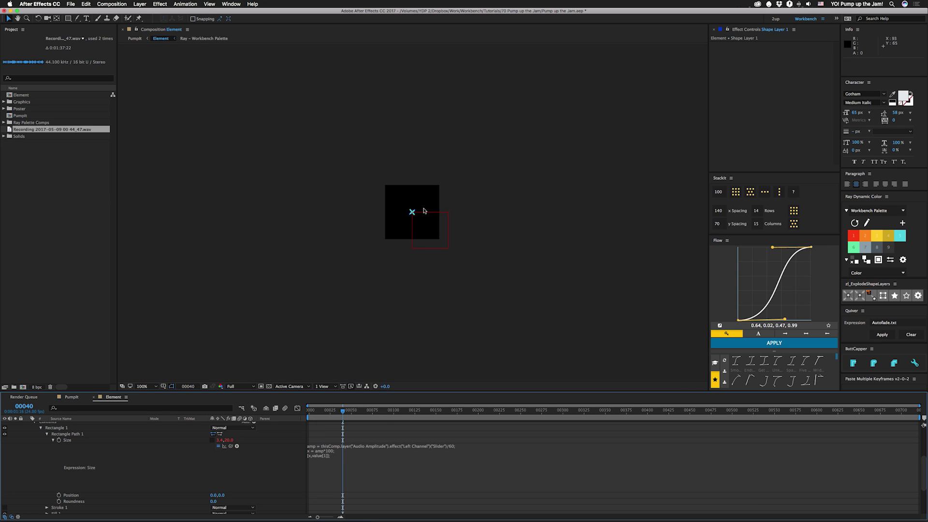
pyautogui.moveTo(343, 411); pyautogui.dragTo(361, 420)
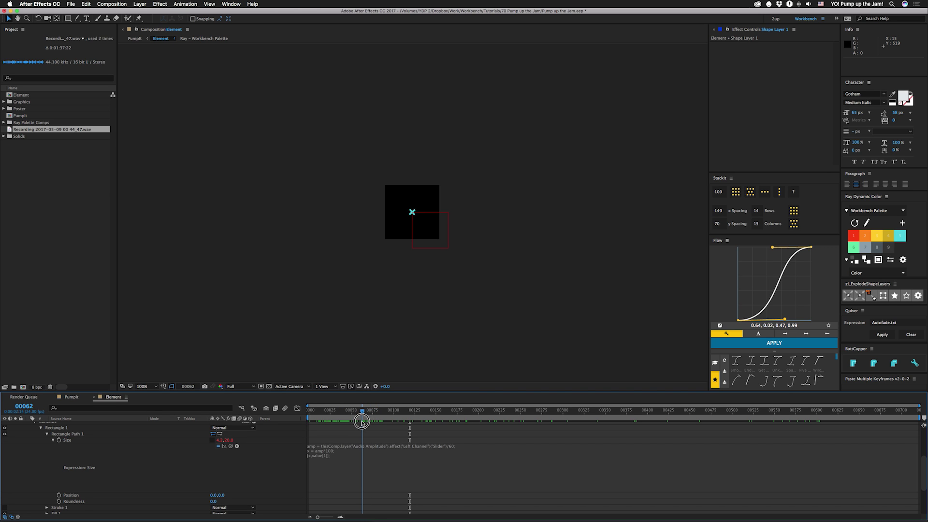
pyautogui.scroll(1, 309, 447)
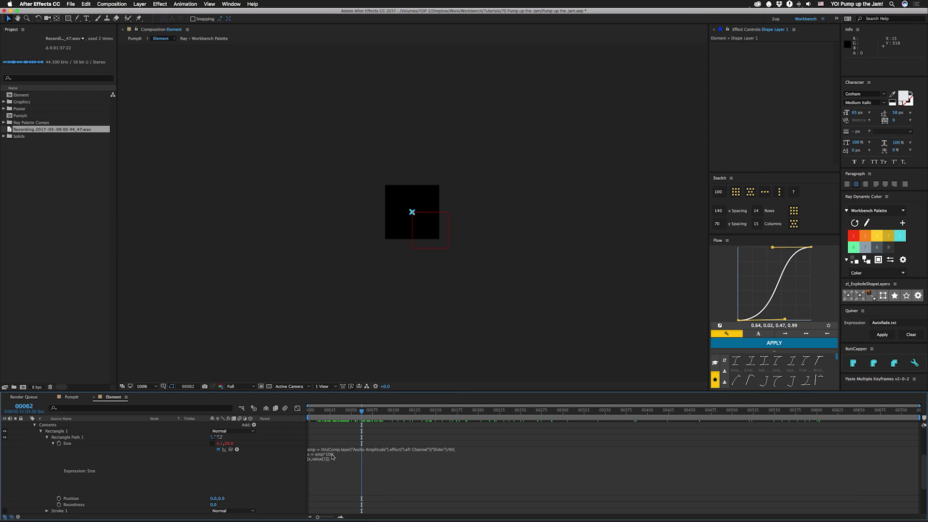
# Change the multiplier 100 to 80+20 so Size uses amp*80+20, then return to frame 23
pyautogui.click(332, 456)
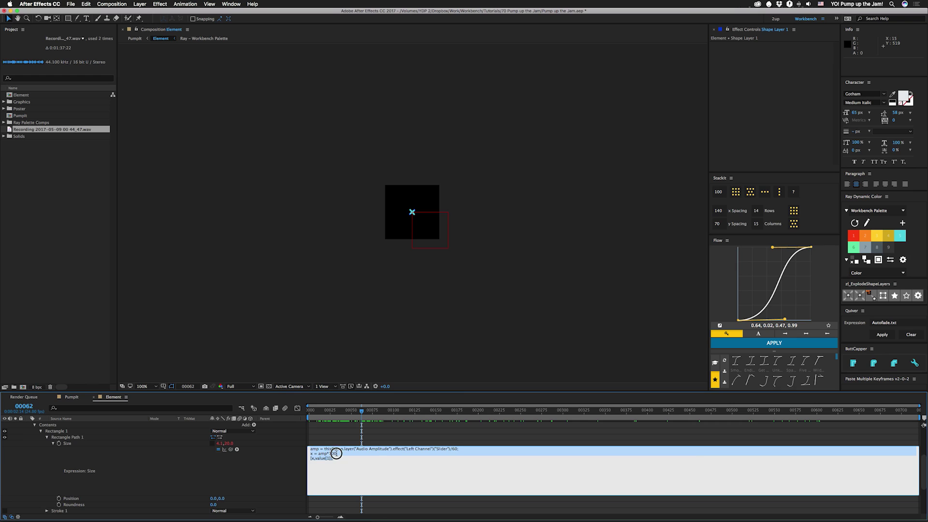
pyautogui.doubleClick(335, 453)
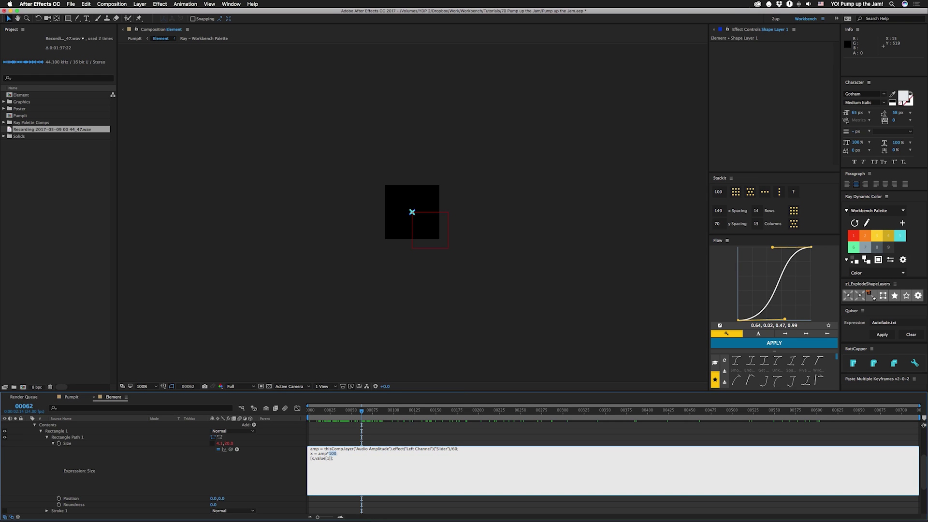
pyautogui.write('80+20')
pyautogui.press('KP_Enter')
pyautogui.moveTo(348, 412); pyautogui.dragTo(329, 416)
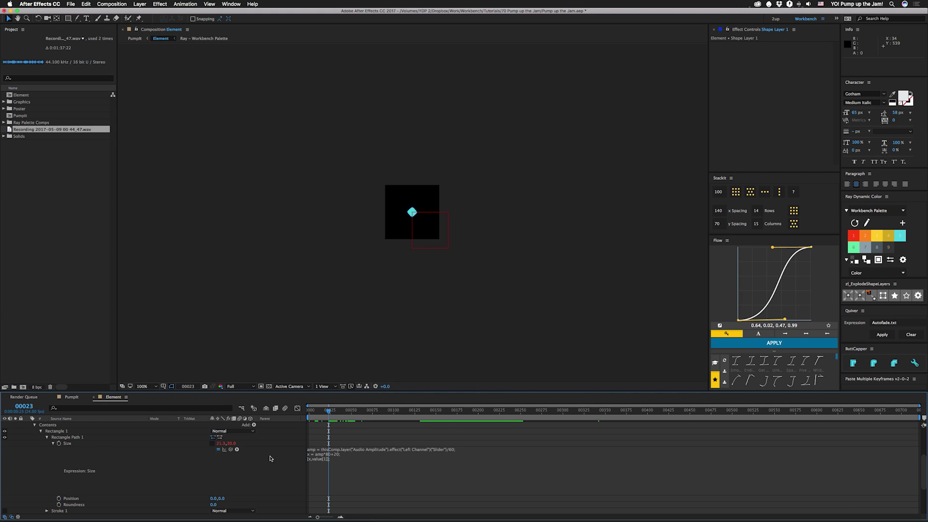
pyautogui.click(53, 443)
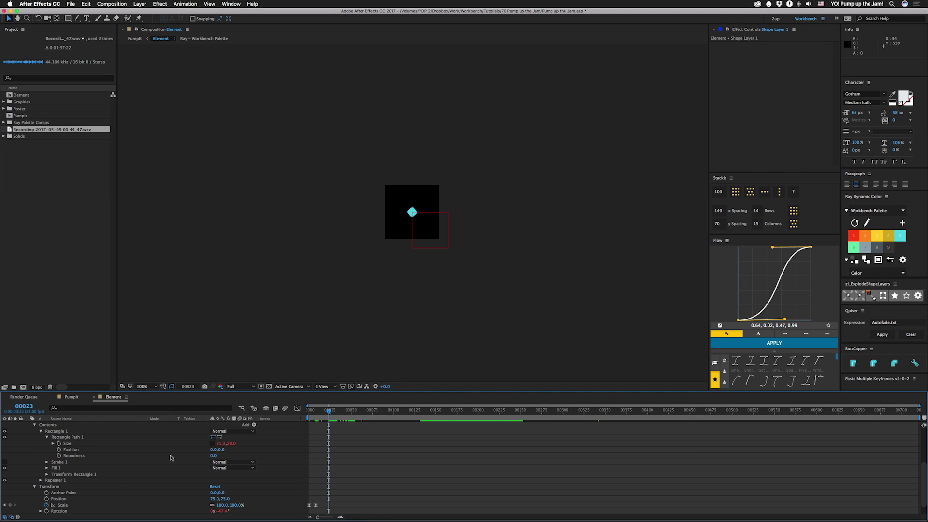
# Show the Rotation expression amp*90+45, driven by the Right Channel slider
pyautogui.click(40, 511)
pyautogui.scroll(-2, 139, 472)
pyautogui.scroll(-1, 138, 472)
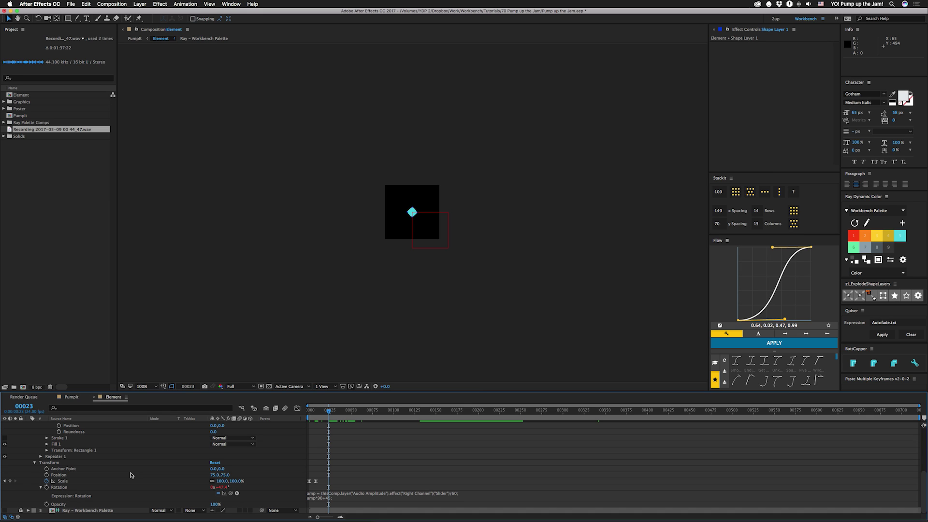
# Return to the Pumpit comp tab showing the grid of cyan diamonds
pyautogui.click(71, 397)
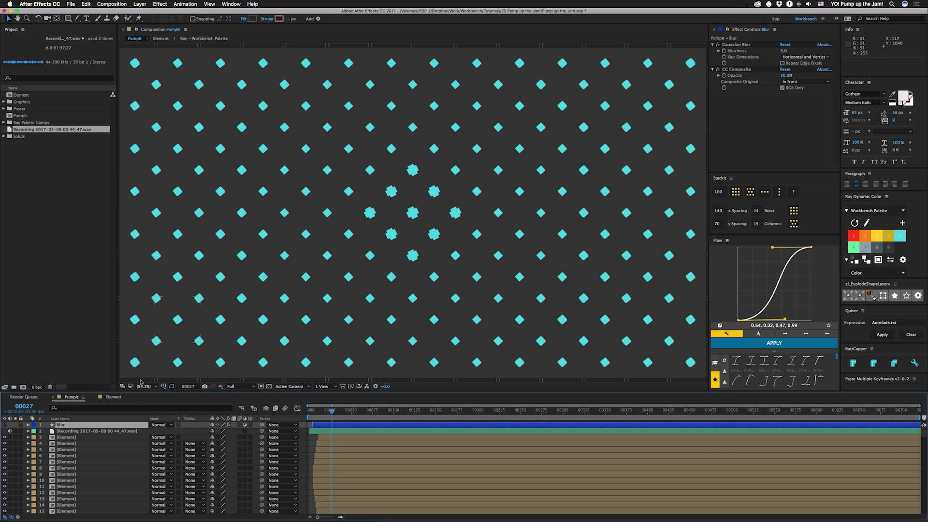
# Delete the duplicated Element layers 4–249 from Pumpit
pyautogui.click(65, 443)
pyautogui.scroll(-2, 92, 460)
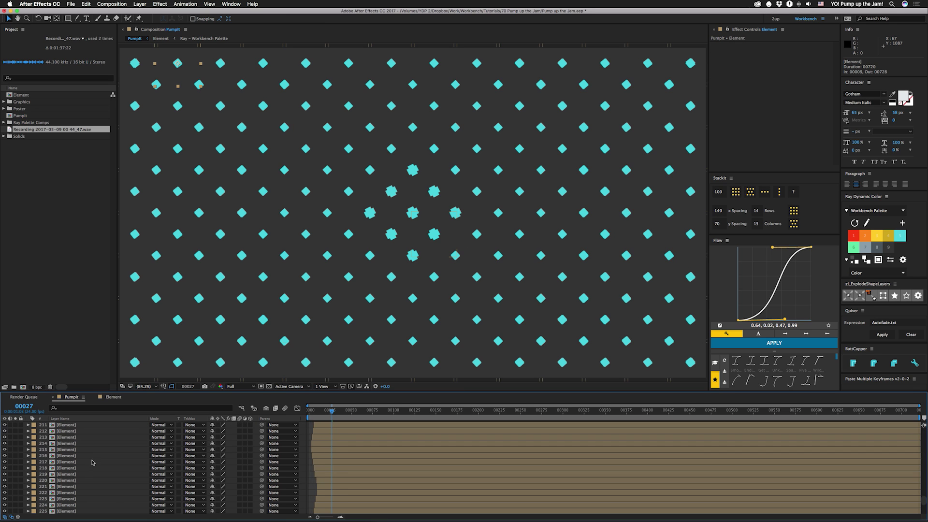
pyautogui.scroll(-20, 92, 460)
pyautogui.keyDown('shift'); pyautogui.click(73, 498); pyautogui.keyUp('shift')
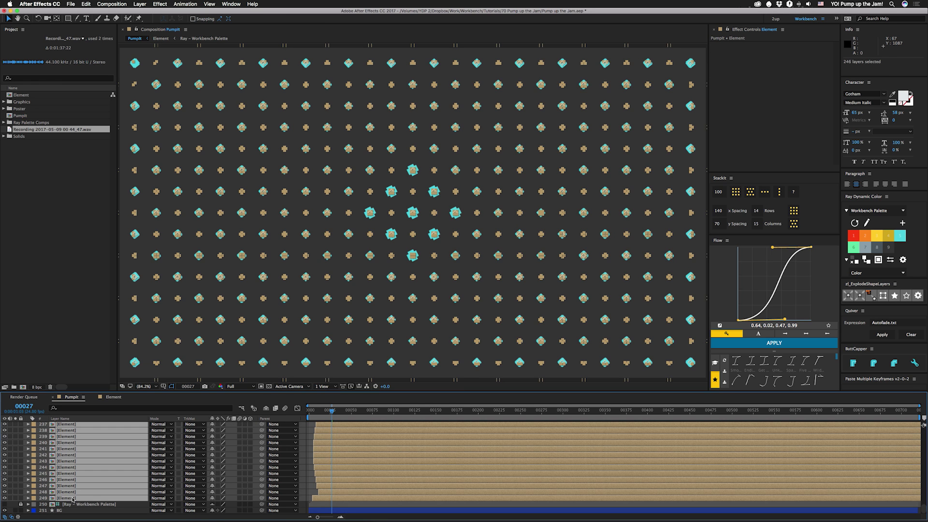
pyautogui.press('Delete')
# Start the remaining Element layer at frame 0, centre it in the comp, and apply the StackIt grid
pyautogui.click(326, 439)
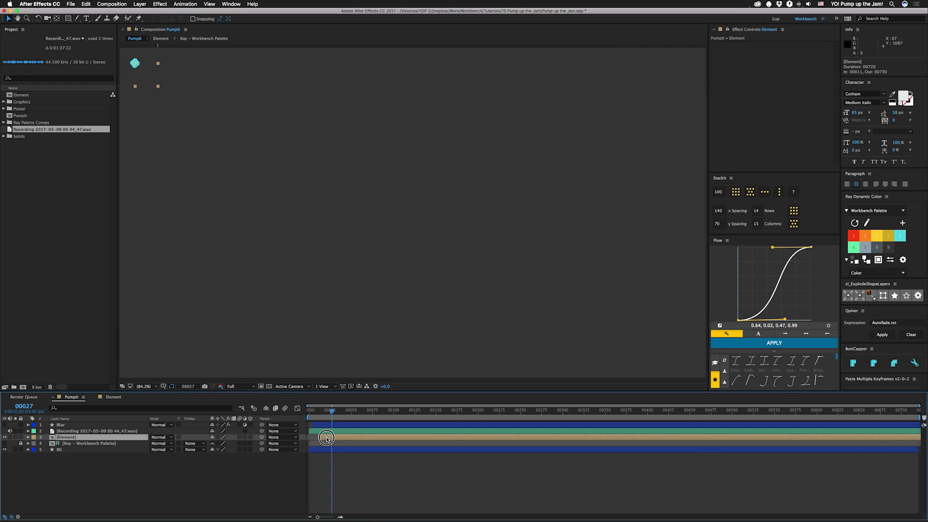
pyautogui.moveTo(314, 410); pyautogui.dragTo(303, 412)
pyautogui.press('[')
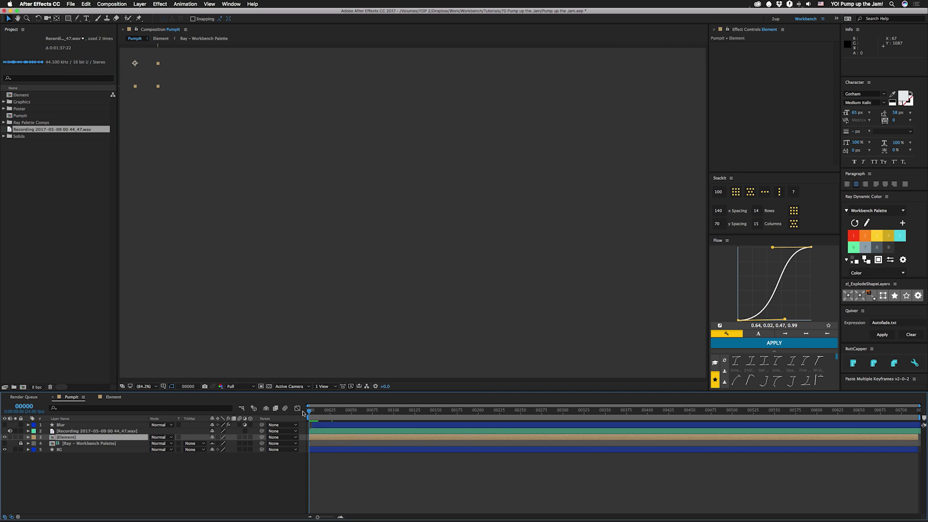
pyautogui.press('space')
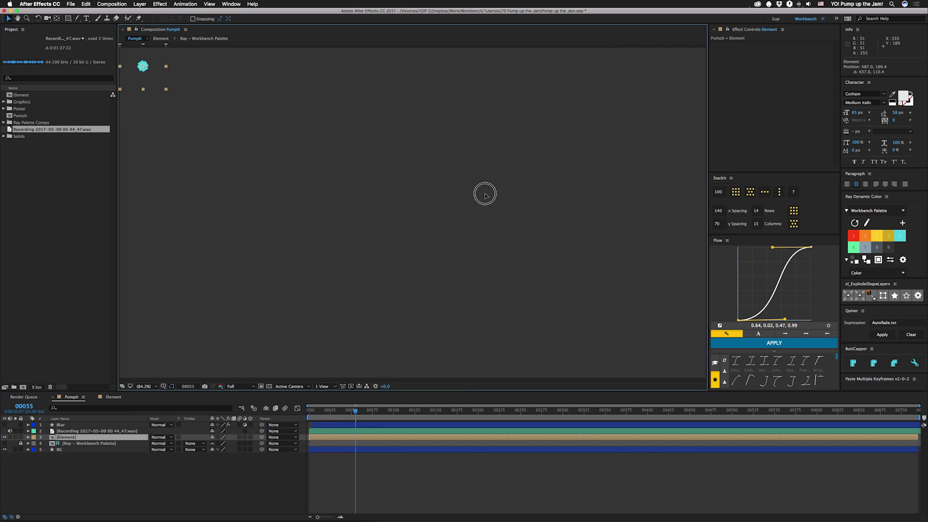
pyautogui.moveTo(575, 168); pyautogui.dragTo(428, 168)
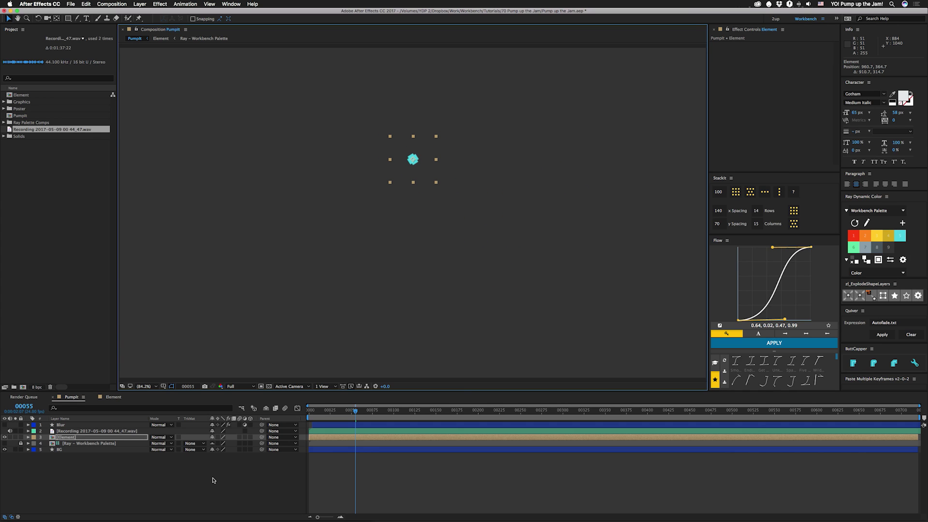
pyautogui.click(735, 191)
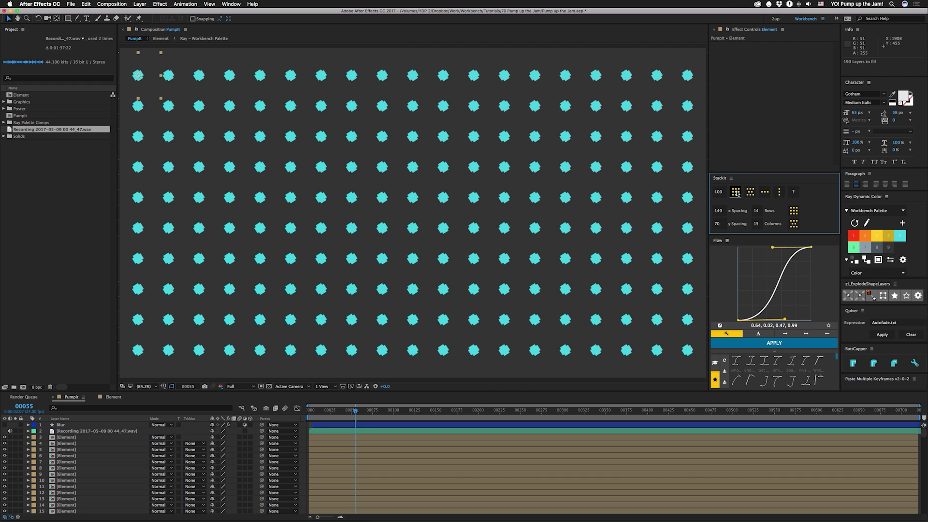
# Replace the plain grid with StackIt's Advanced Stagger: 14 rows, 15 columns, spaced 140 by 70
pyautogui.moveTo(549, 416); pyautogui.dragTo(605, 418)
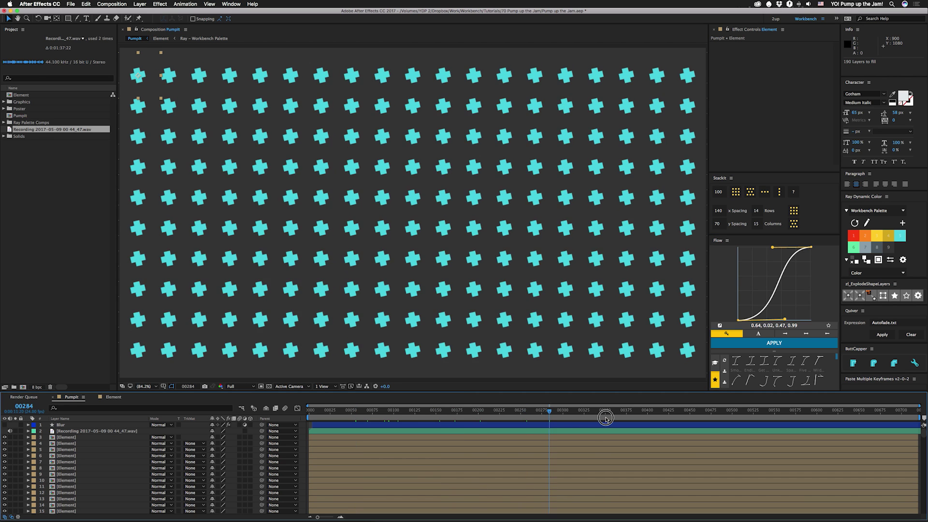
pyautogui.click(605, 419)
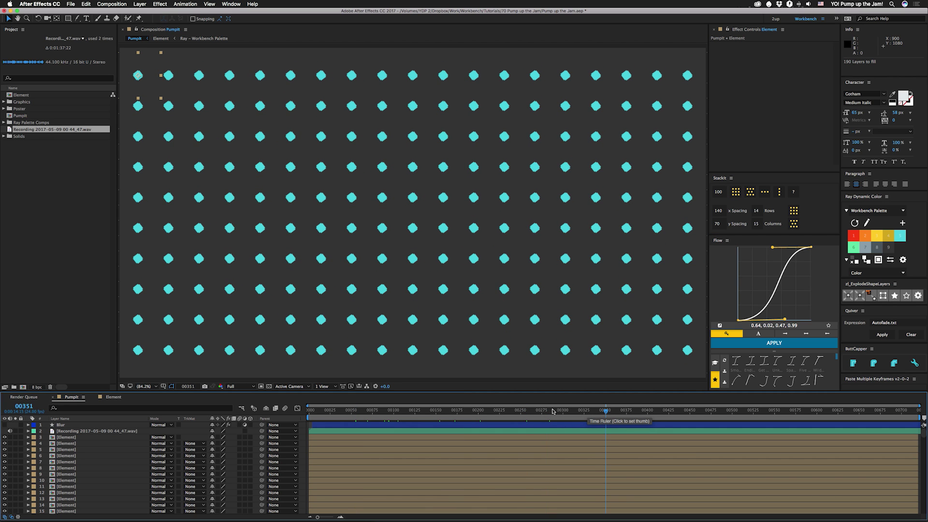
pyautogui.press('super+z')
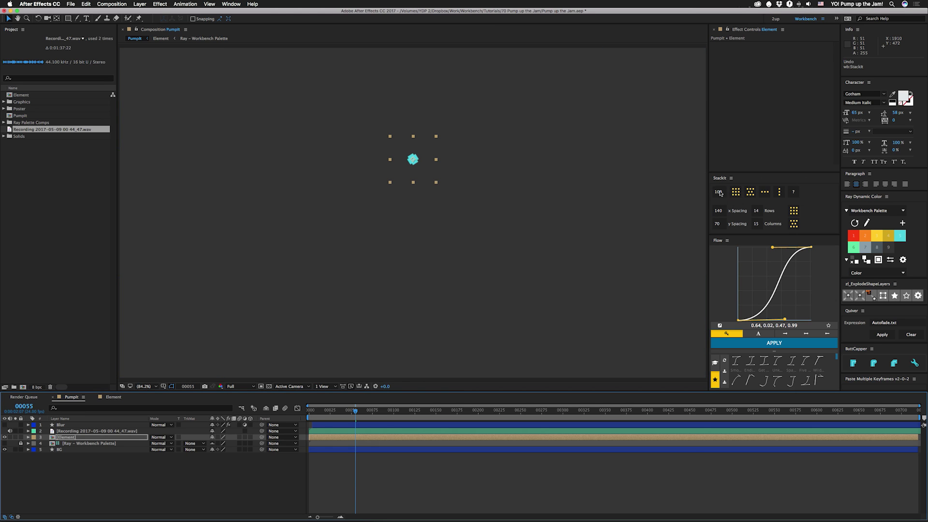
pyautogui.click(660, 195)
pyautogui.click(793, 224)
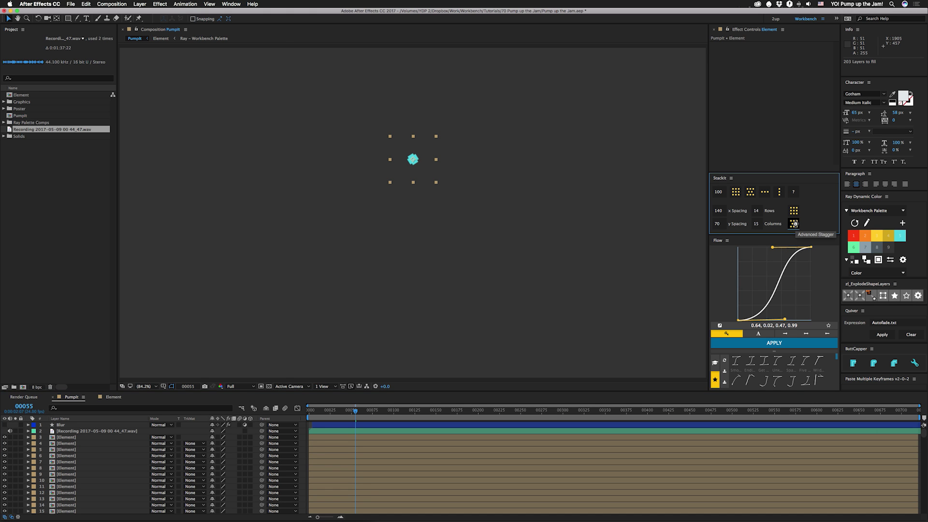
pyautogui.click(475, 411)
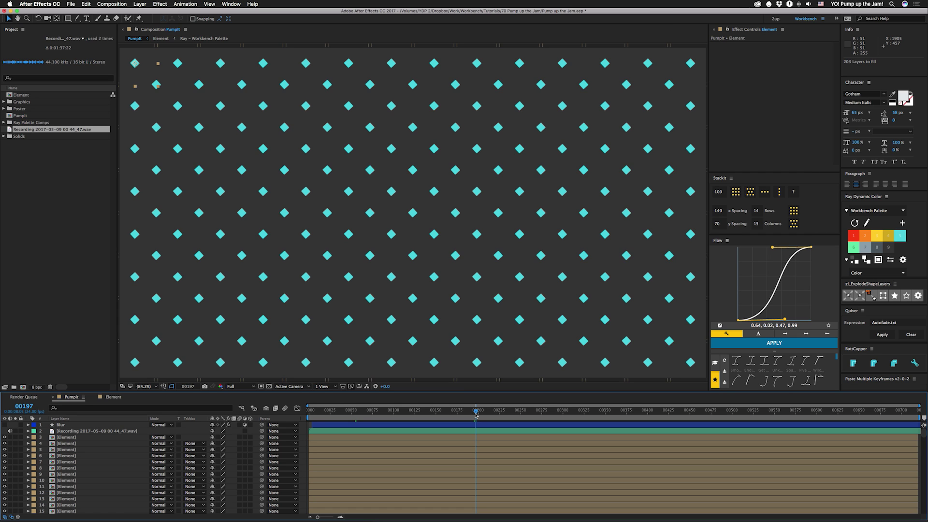
# Select Element layers 3–205 and run Radial Delay.jsx with a 12-frame maximum delay
pyautogui.click(476, 437)
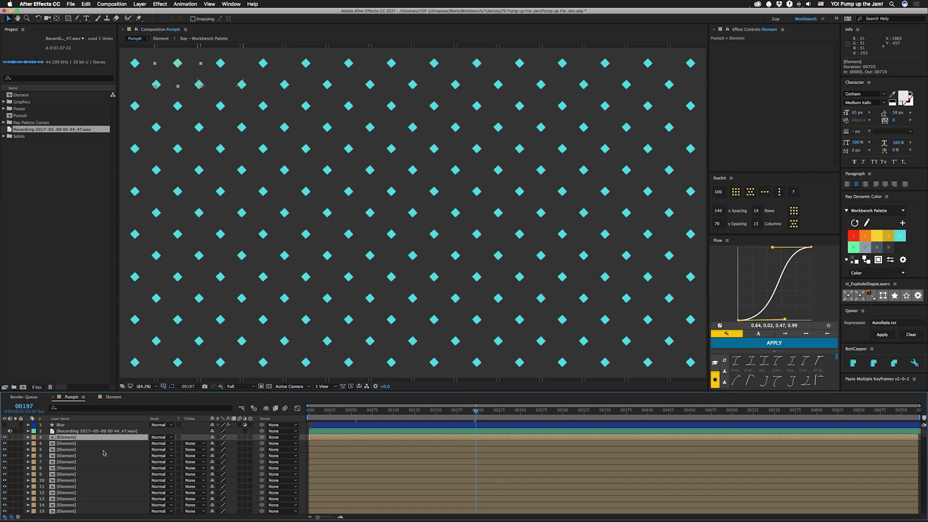
pyautogui.scroll(-20, 103, 452)
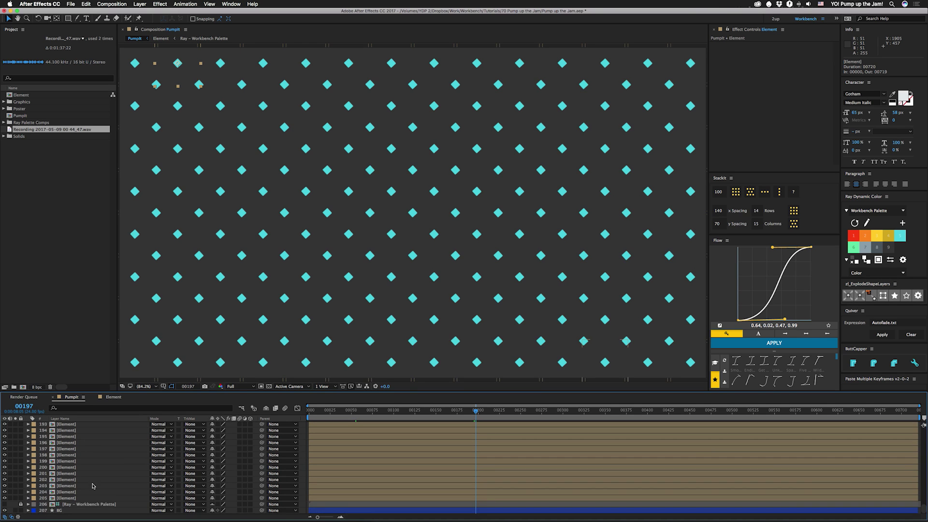
pyautogui.keyDown('shift'); pyautogui.click(76, 499); pyautogui.keyUp('shift')
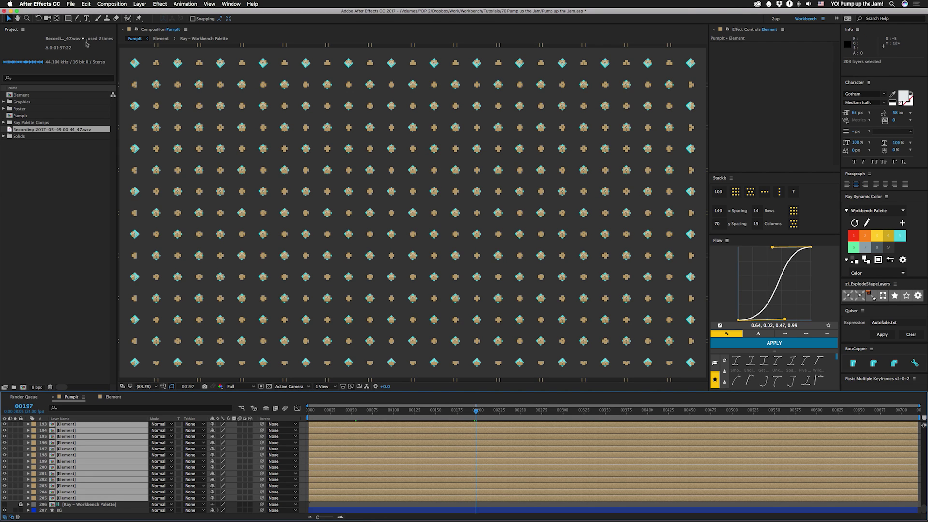
pyautogui.click(71, 3)
pyautogui.moveTo(116, 205)
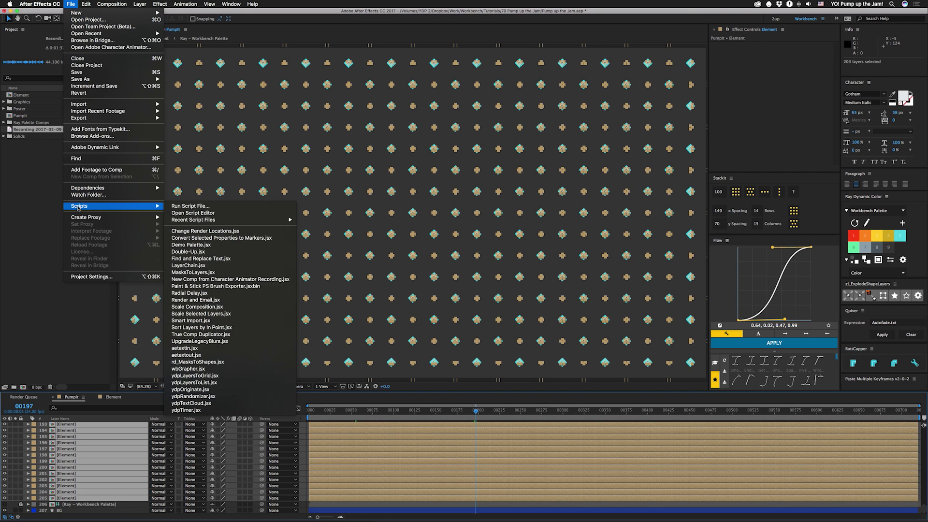
pyautogui.click(186, 293)
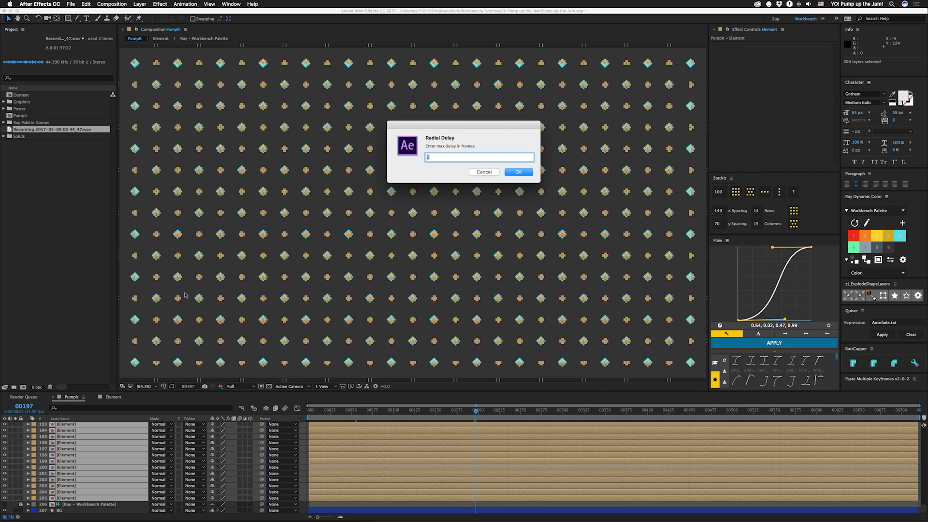
pyautogui.write('12')
pyautogui.press('Return')
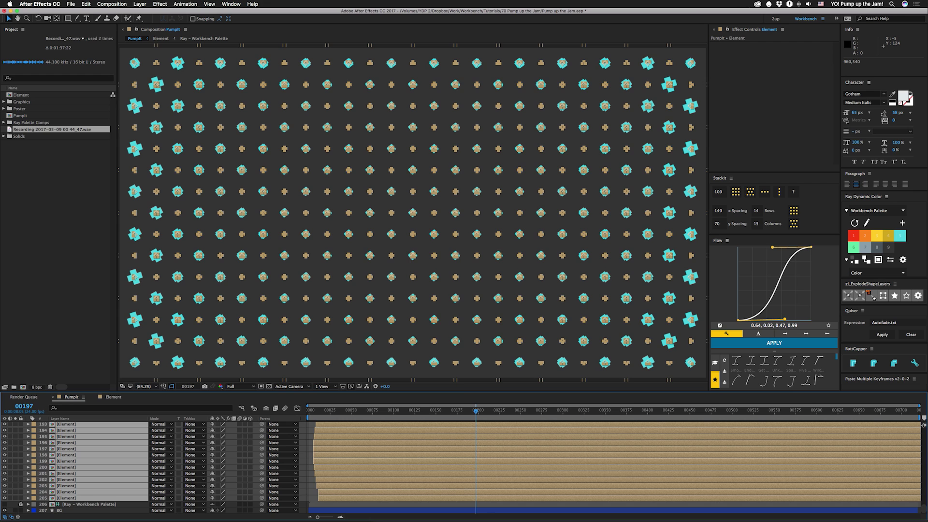
pyautogui.click(77, 505)
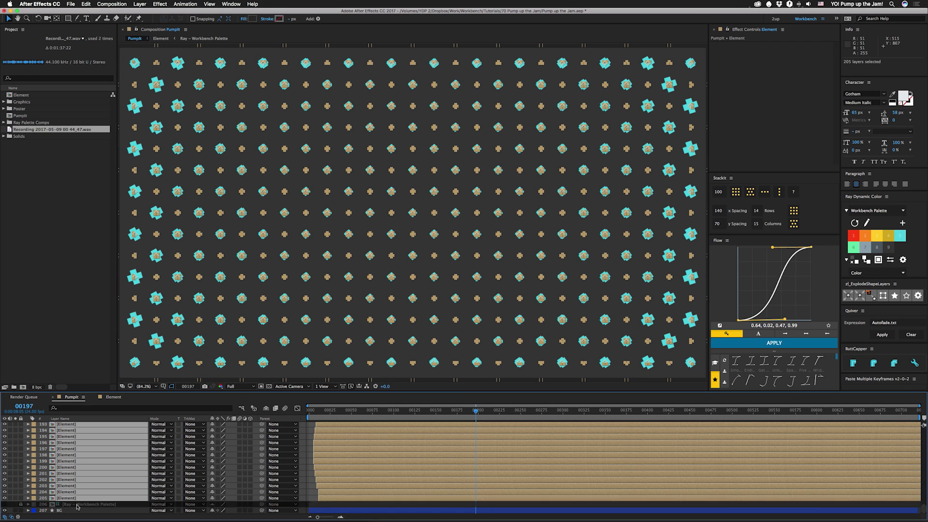
pyautogui.scroll(20, 333, 451)
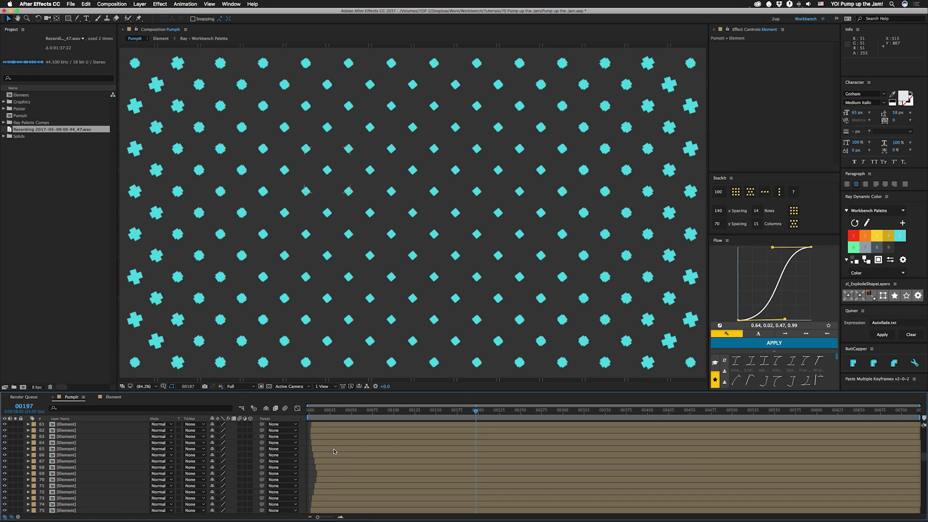
pyautogui.scroll(3, 333, 451)
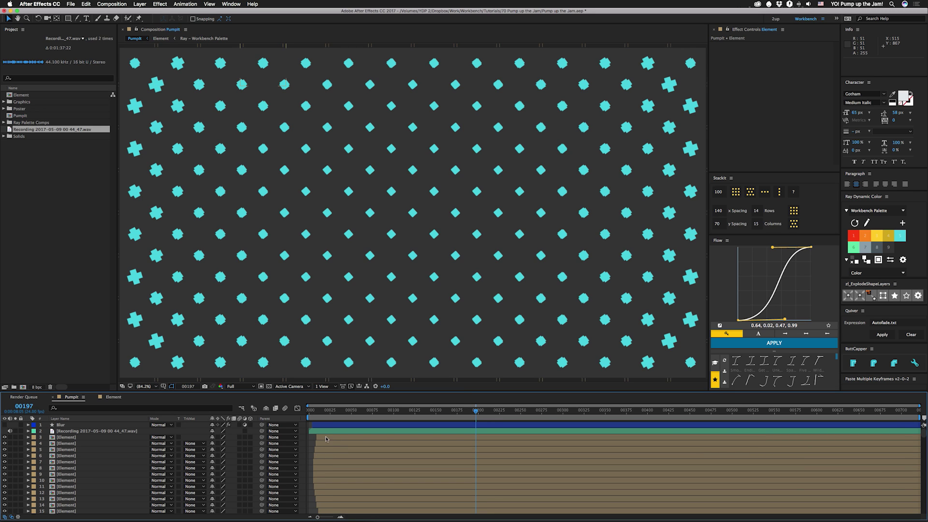
pyautogui.click(327, 438)
pyautogui.press('super+Down')
pyautogui.press('super+Down')
pyautogui.press('super+Down')
pyautogui.press('super+Down')
pyautogui.press('super+Down')
pyautogui.press('super+Down')
pyautogui.press('super+Down')
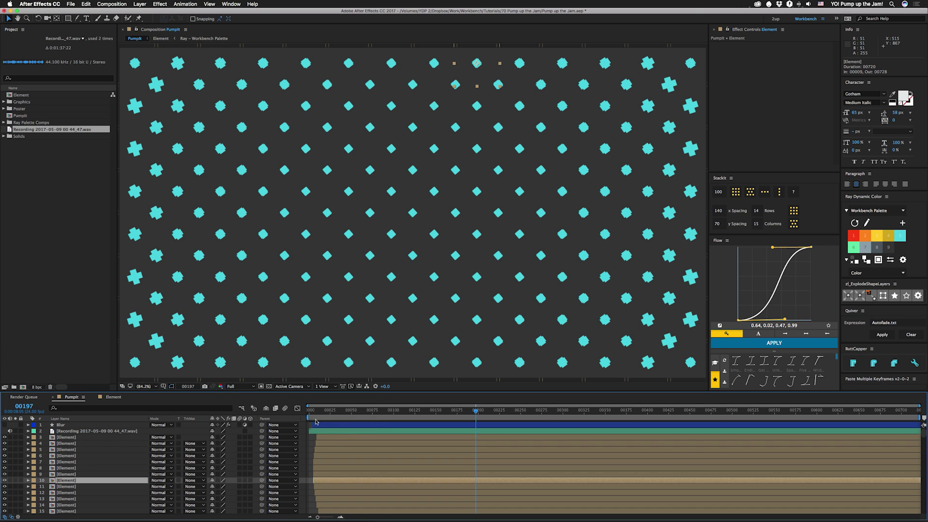